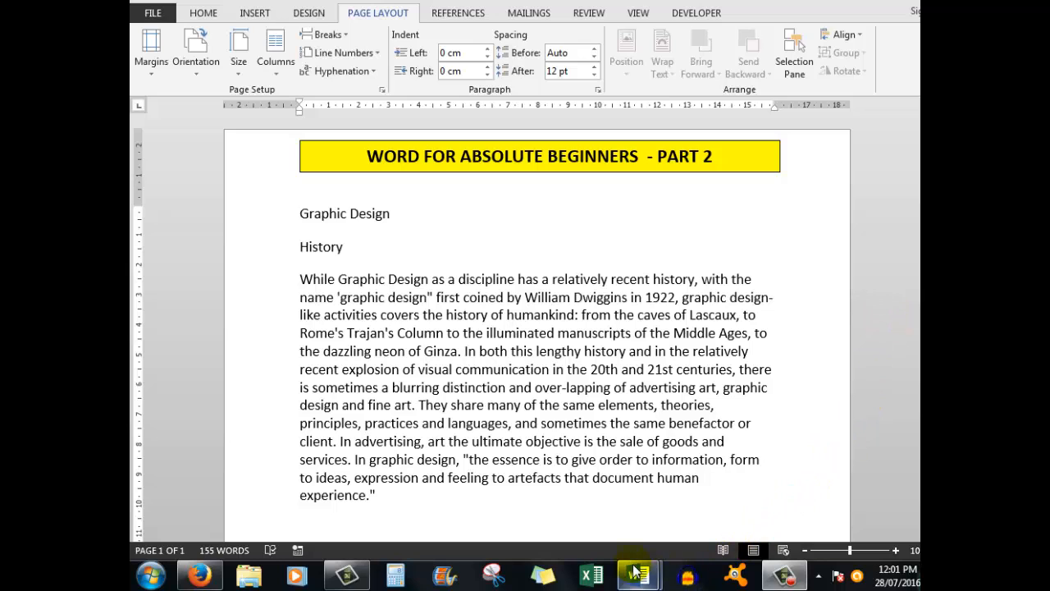
# - In Delete and Backspace.docx, change the word "Mat" to "cat" and the word "Don" to "Dog"
pyautogui.moveTo(637, 579)
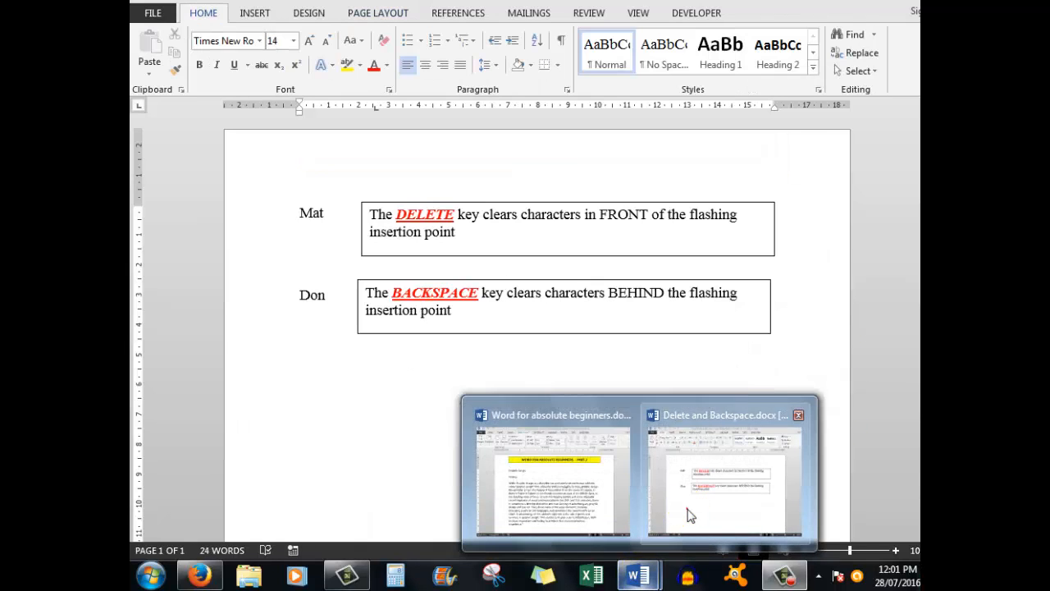
pyautogui.click(686, 509)
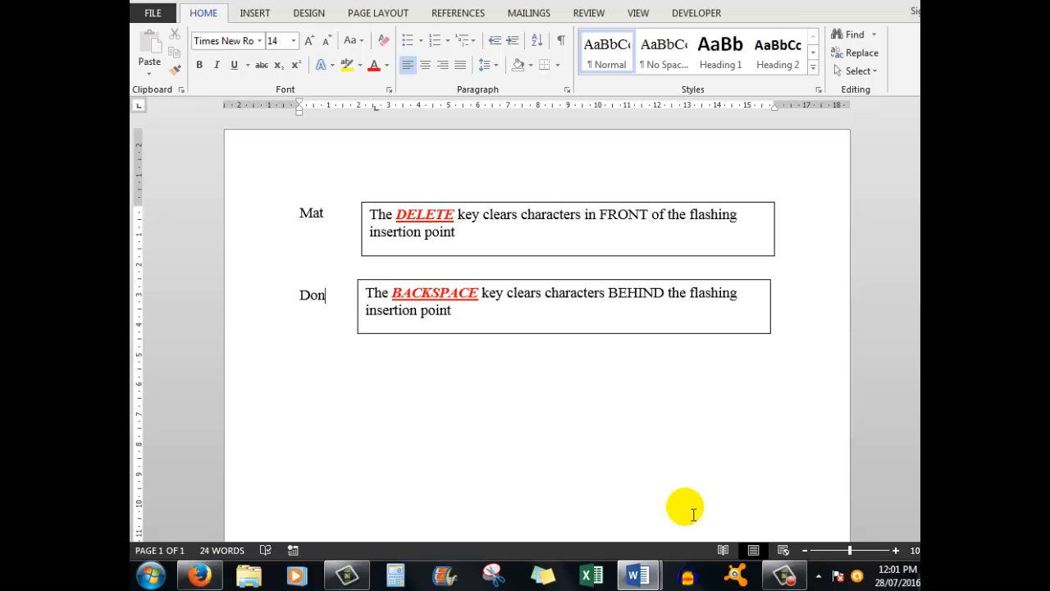
pyautogui.click(305, 215)
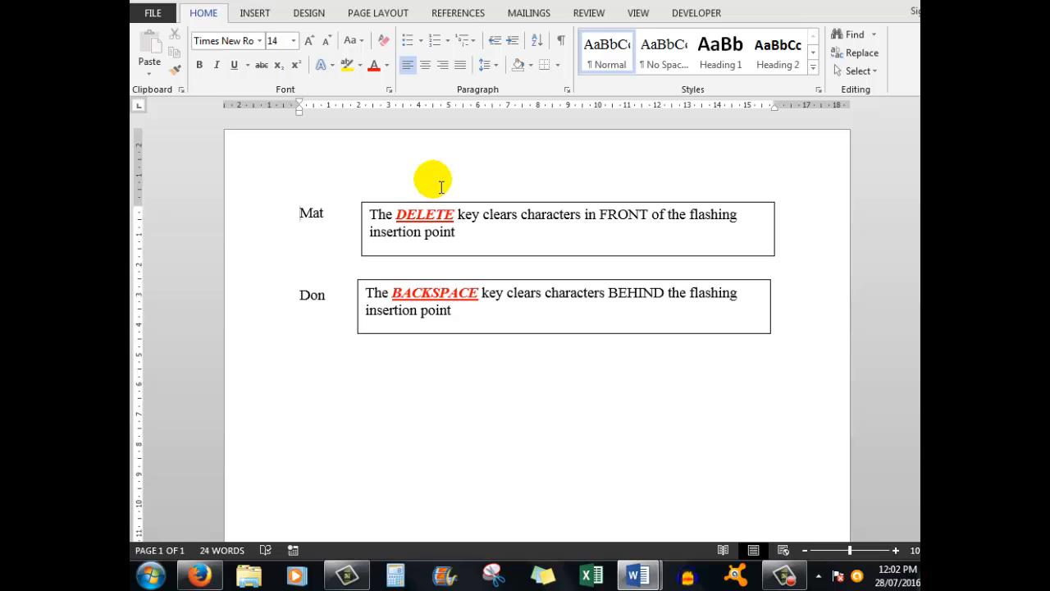
pyautogui.press('Delete')
pyautogui.write('c')
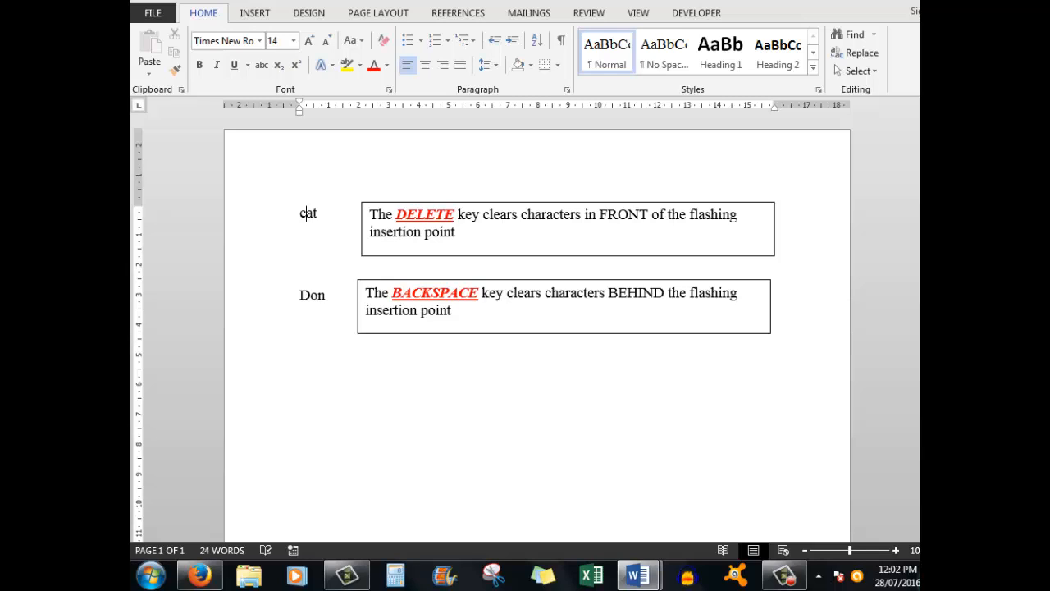
pyautogui.click(336, 297)
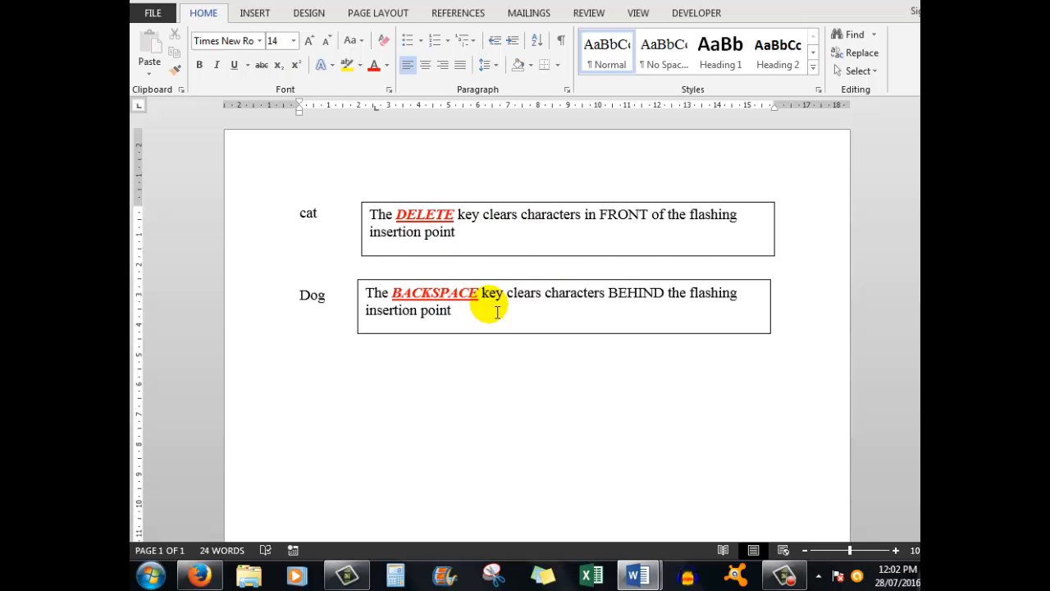
# - Go back to the Word for absolute beginners document and delete the word "both" before "this lengthy history"
pyautogui.moveTo(644, 579)
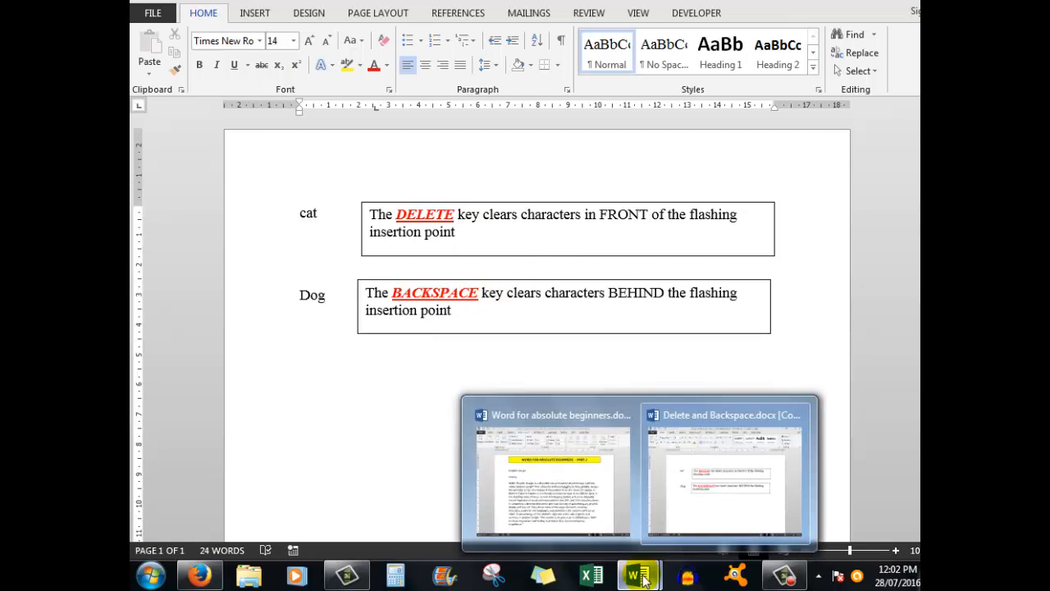
pyautogui.click(589, 518)
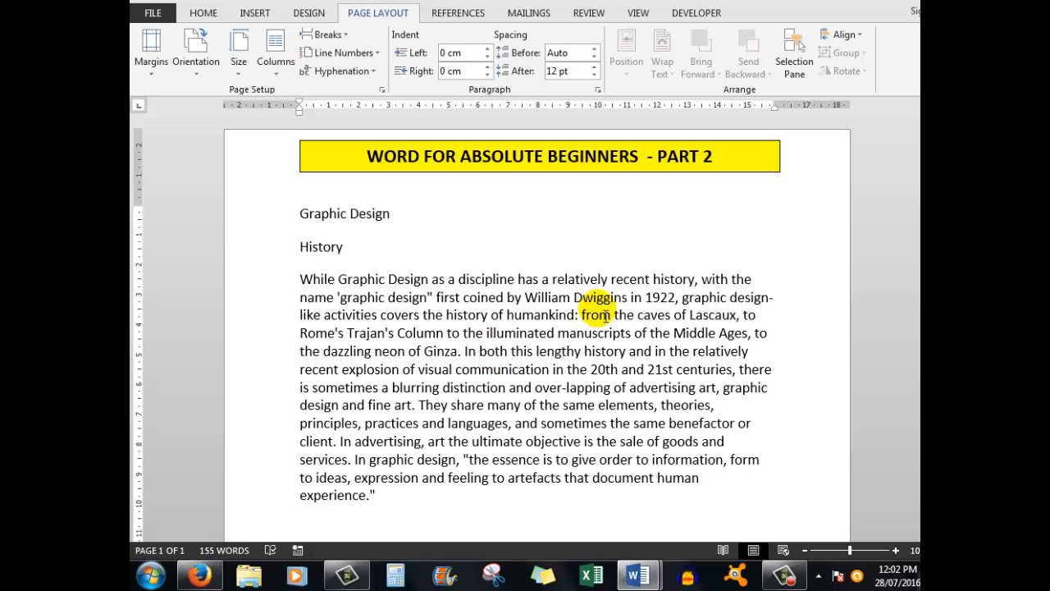
pyautogui.press('BackSpace')
pyautogui.press('BackSpace')
pyautogui.press('BackSpace')
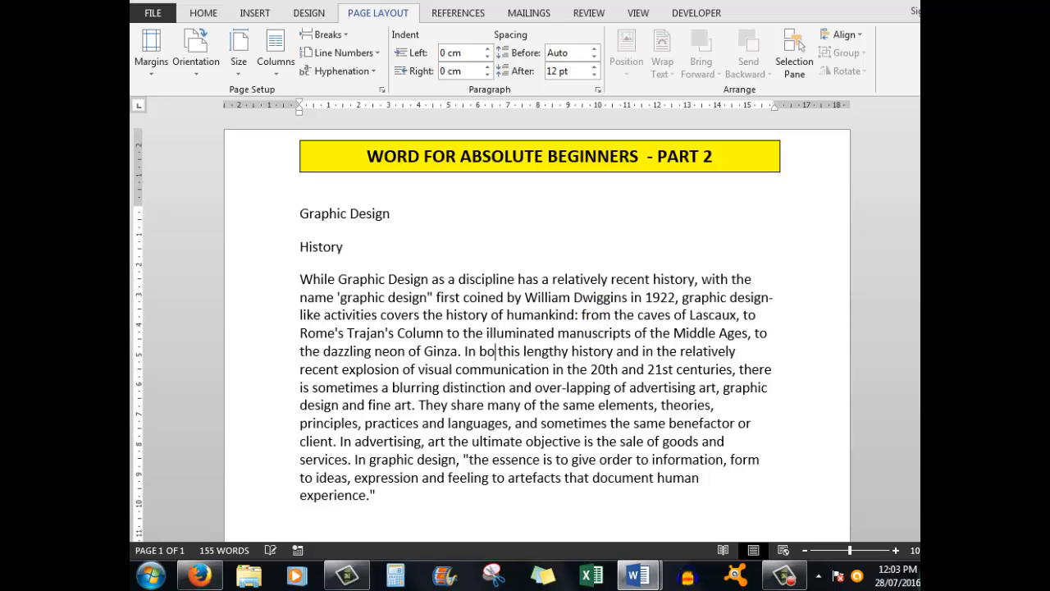
pyautogui.press('BackSpace')
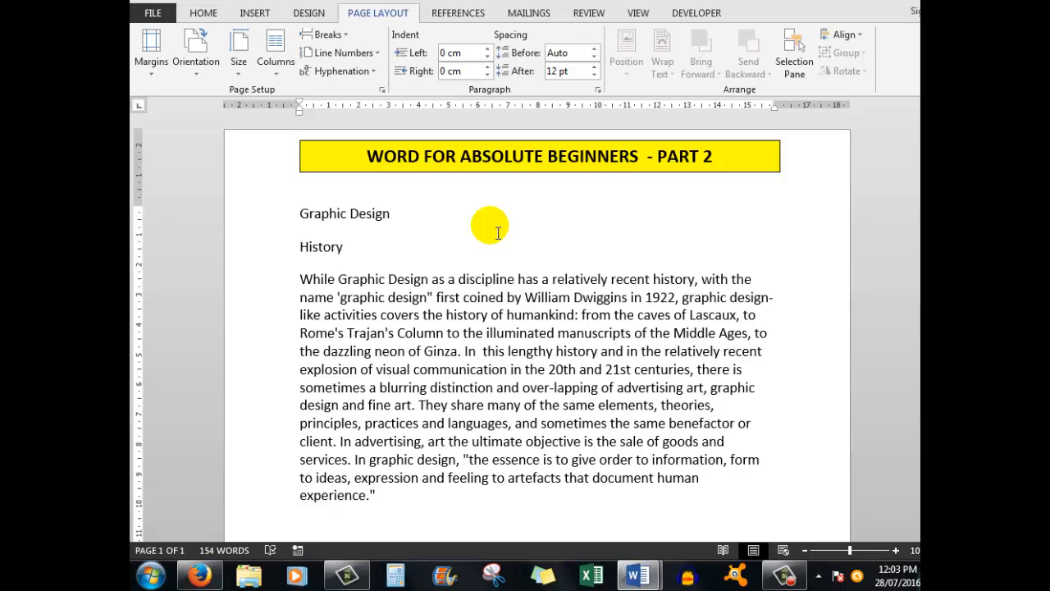
# - Replace "They" with "These" at the start of the sentence "They share many of the same elements"
pyautogui.press('BackSpace')
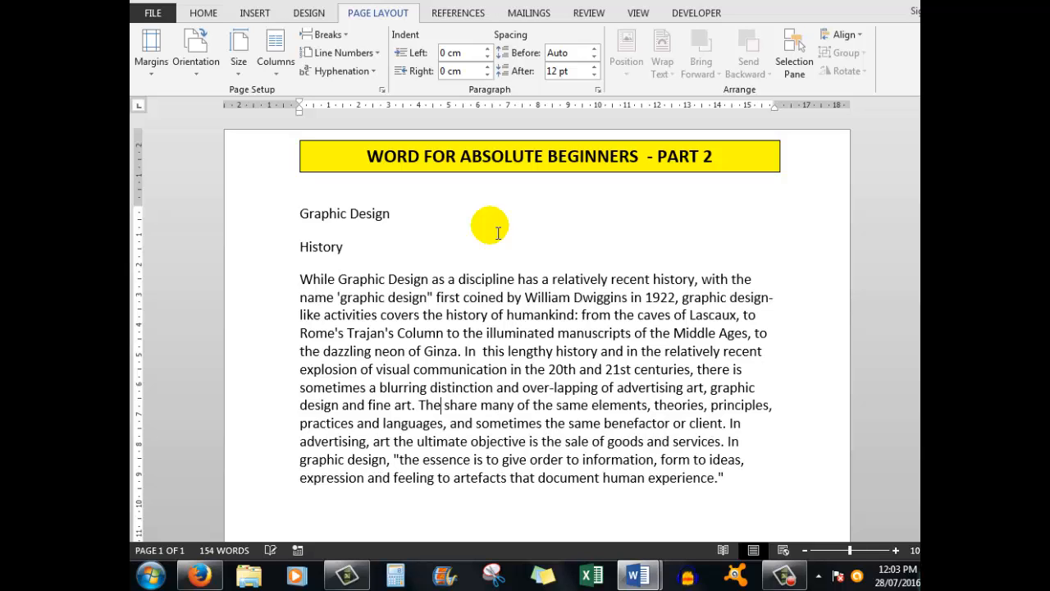
pyautogui.write('e')
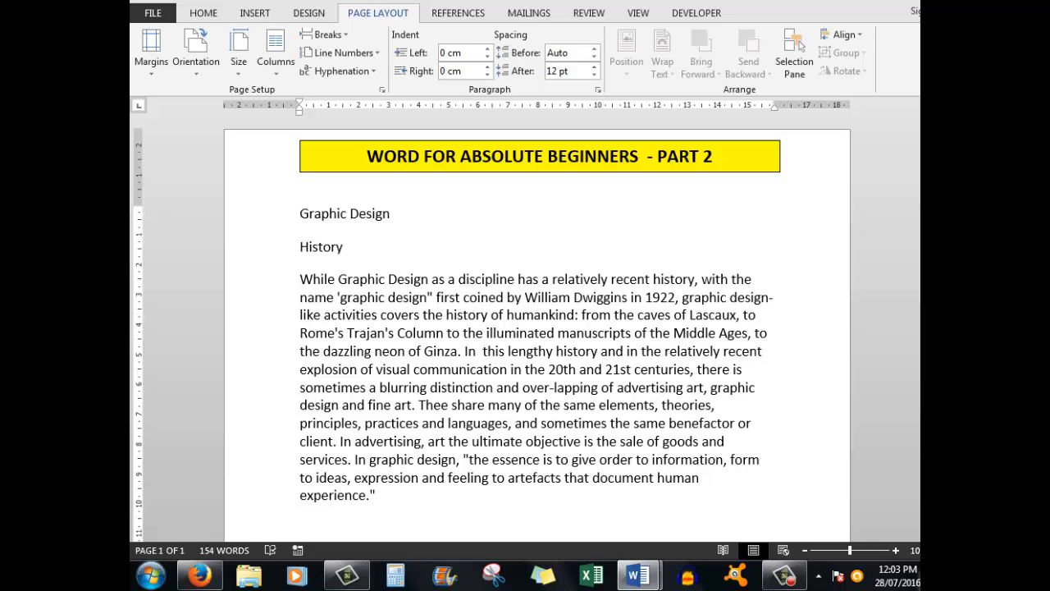
pyautogui.press('BackSpace')
pyautogui.write('se')
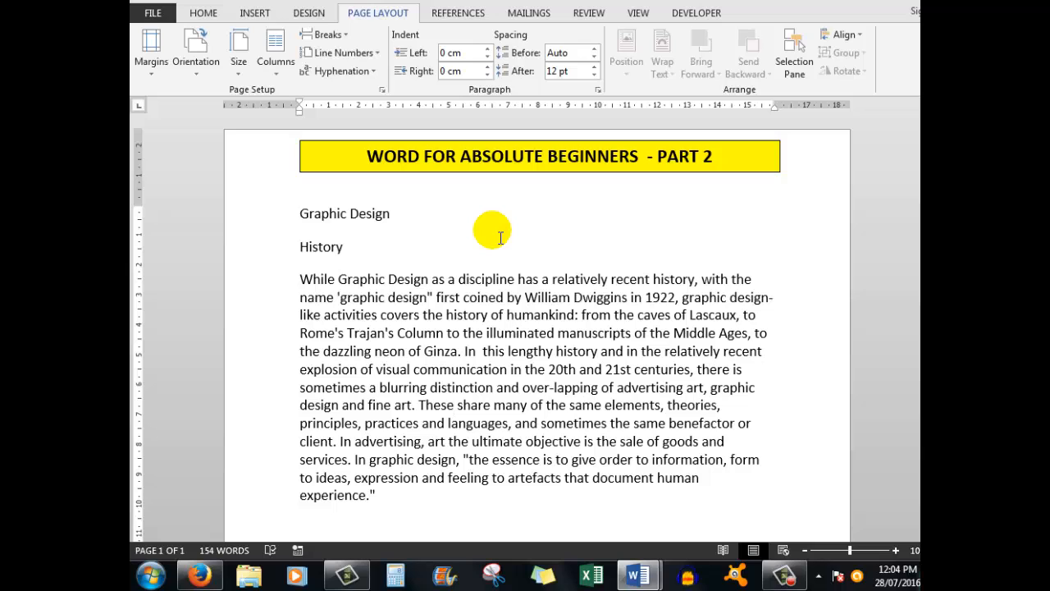
# - Insert a blank page after the final word of the History paragraph and look over both pages
pyautogui.click(397, 497)
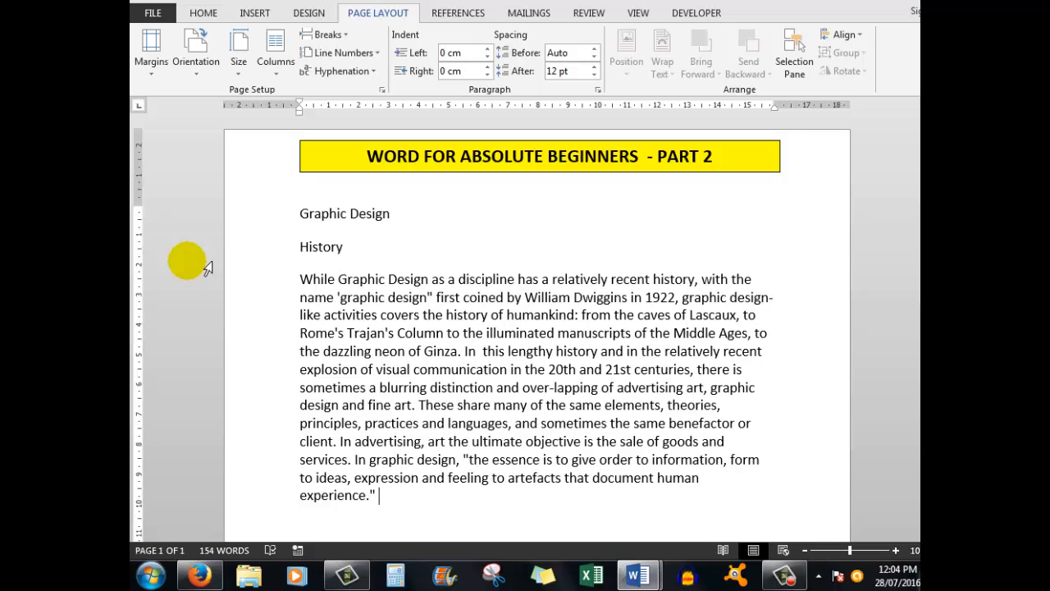
pyautogui.click(255, 17)
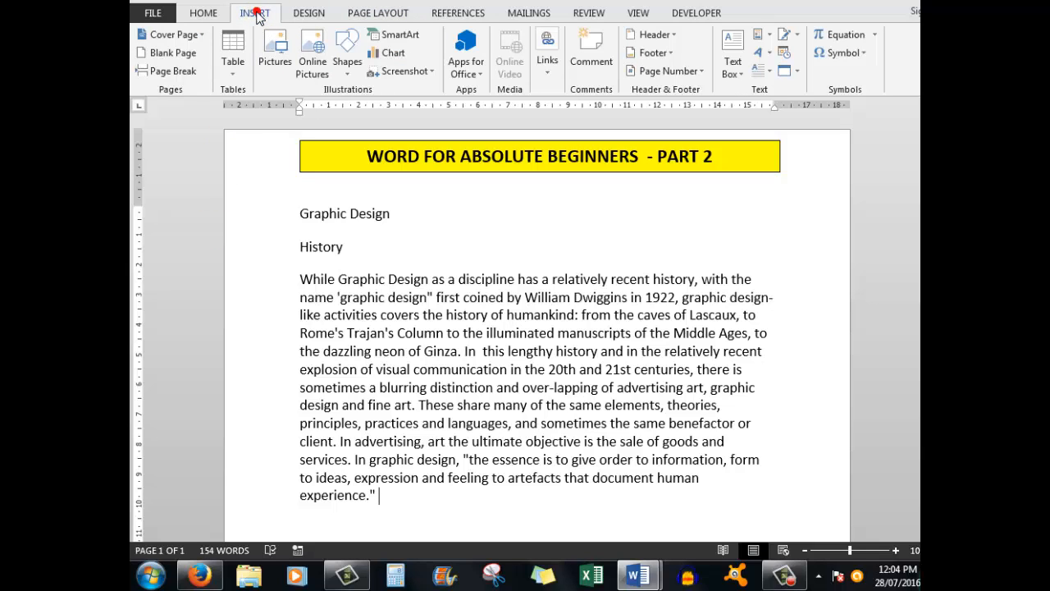
pyautogui.click(172, 54)
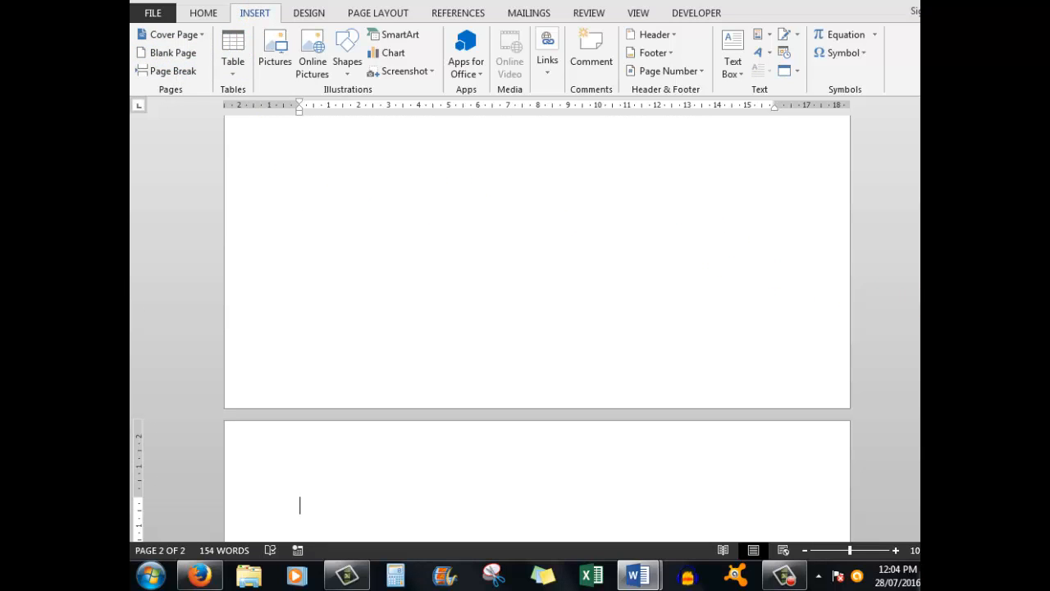
pyautogui.moveTo(928, 304); pyautogui.dragTo(929, 196)
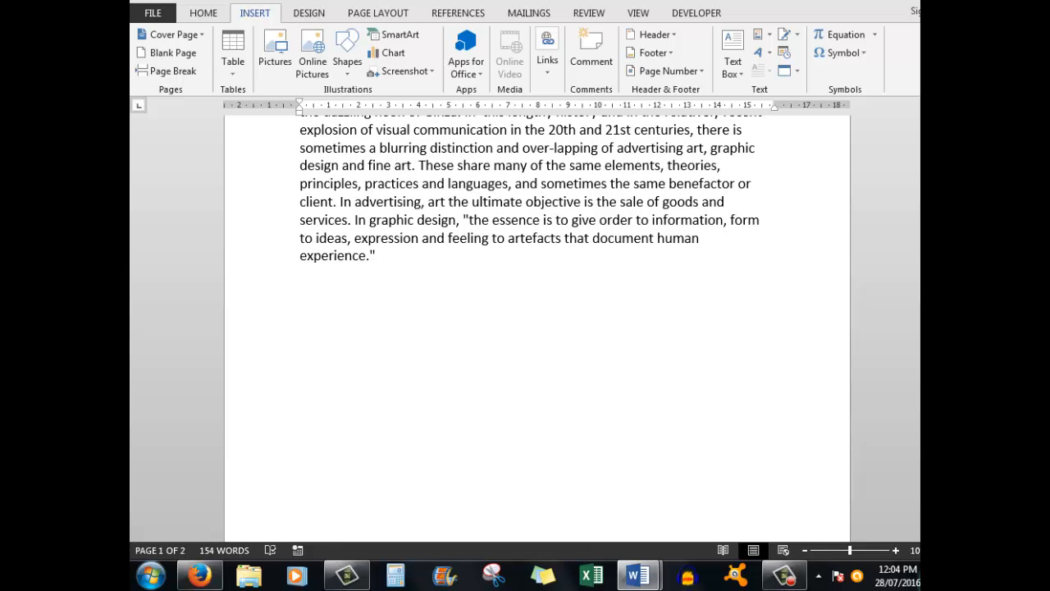
pyautogui.moveTo(929, 205); pyautogui.dragTo(928, 336)
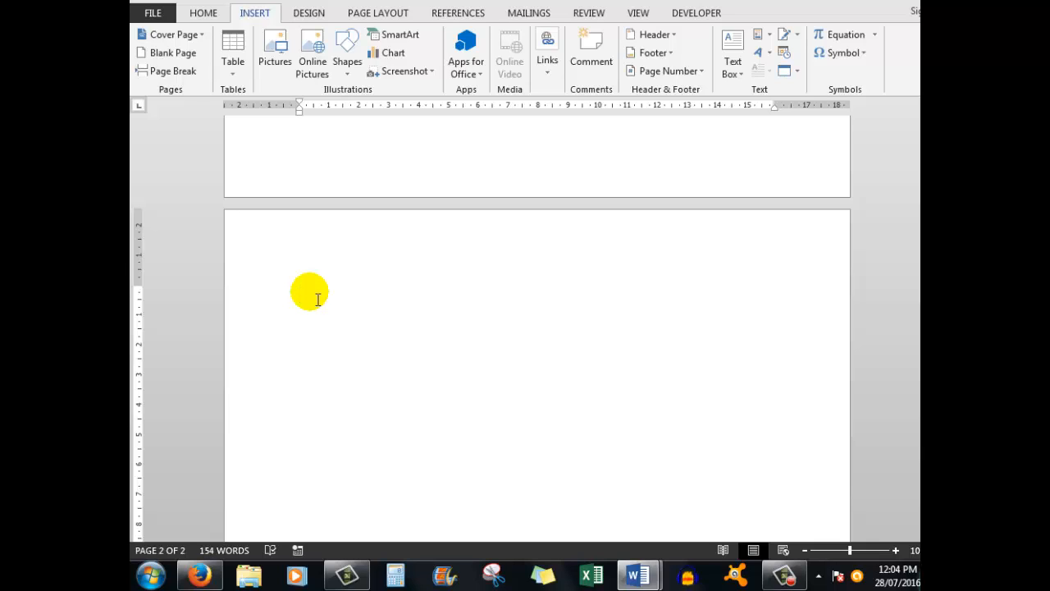
# - Remove the added blank page and return to the start of the document
pyautogui.press('BackSpace')
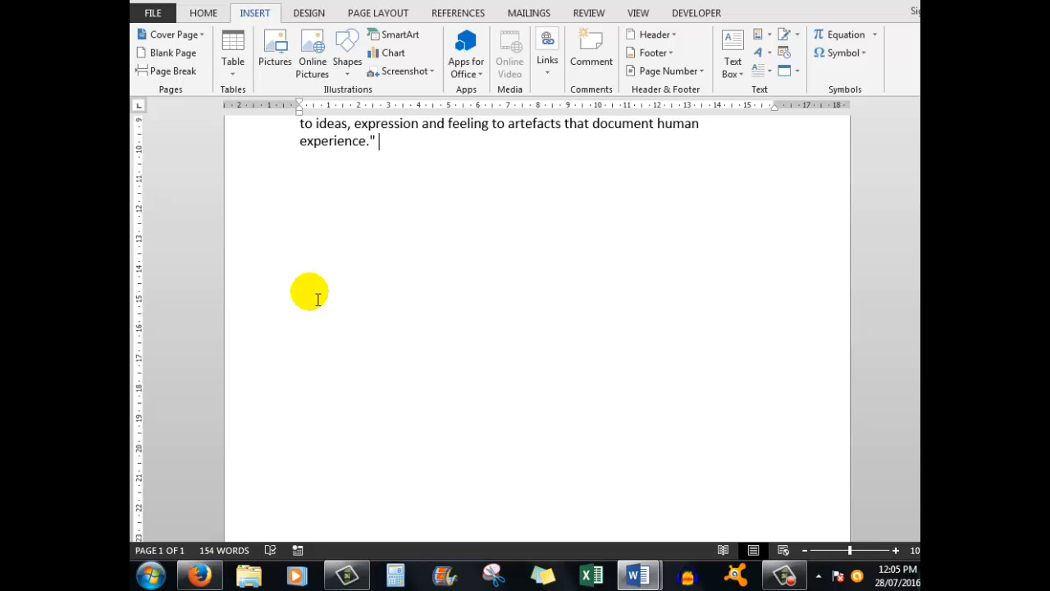
pyautogui.hotkey('ctrl', 'Home')
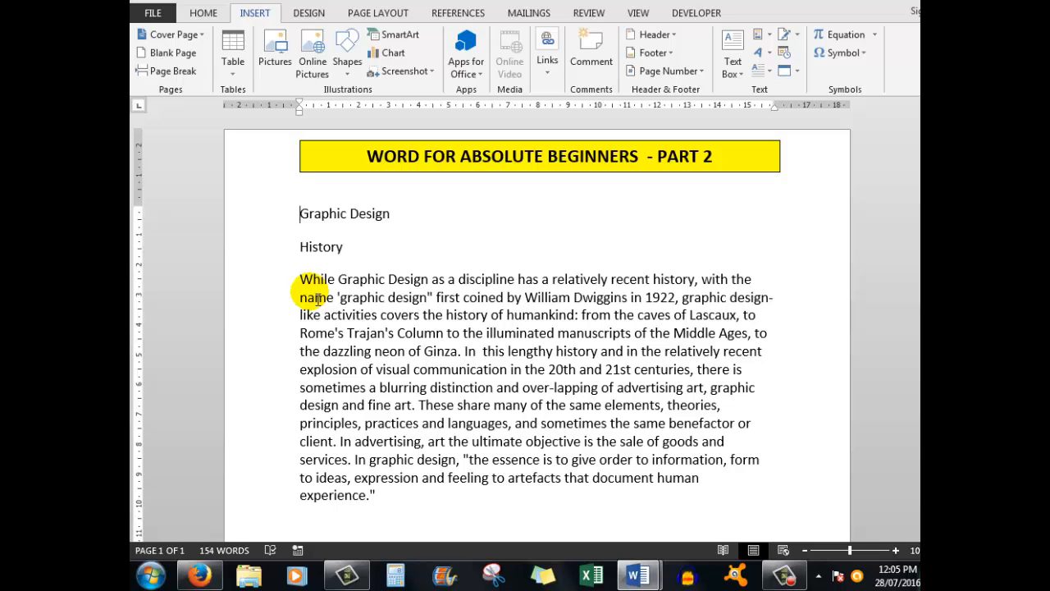
# - Preview how the portrait page prints, then return to the document
pyautogui.click(156, 14)
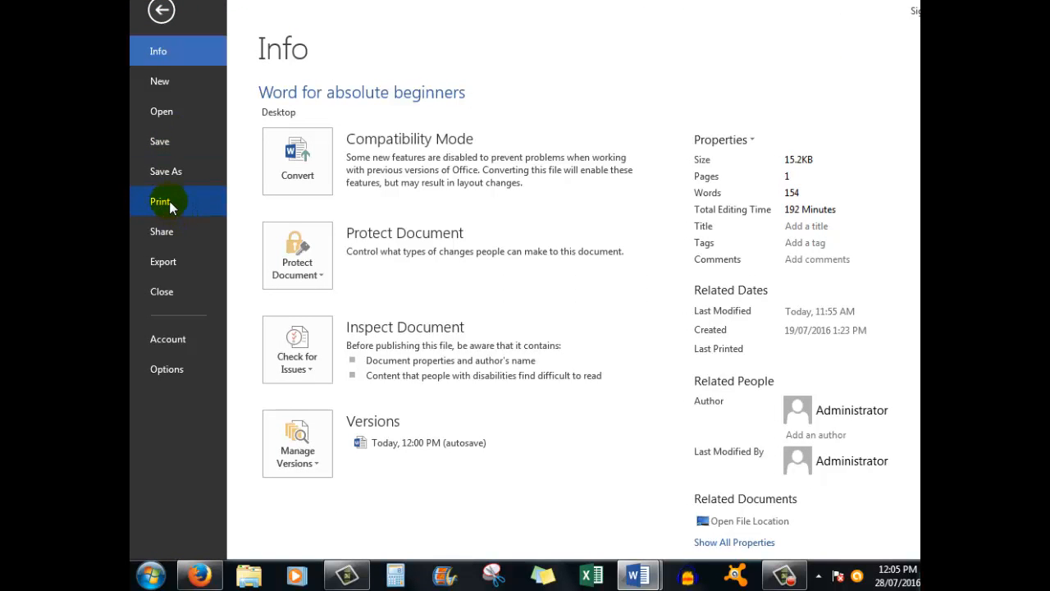
pyautogui.click(161, 10)
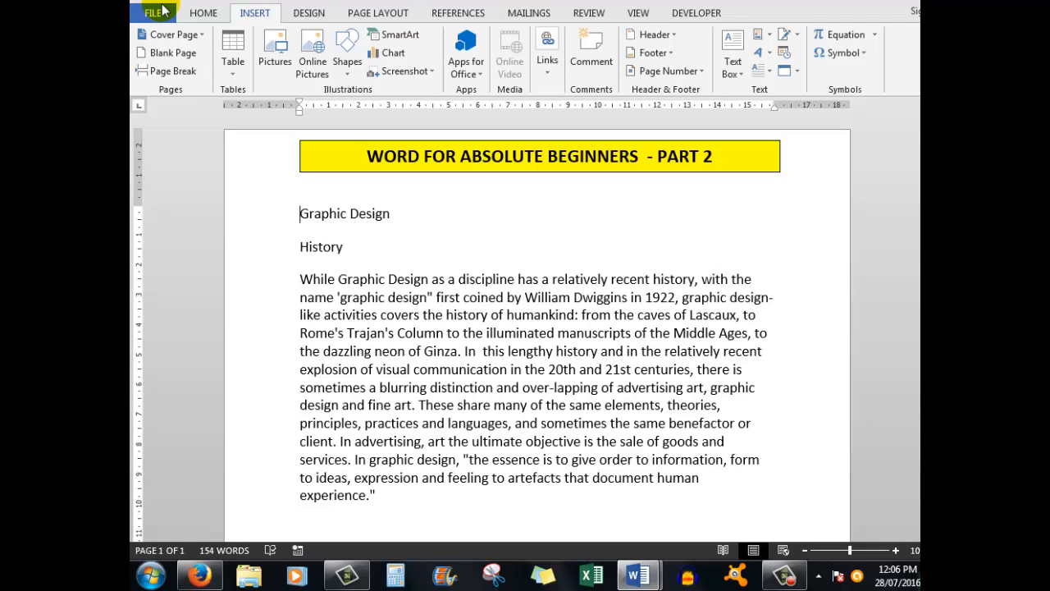
pyautogui.click(161, 10)
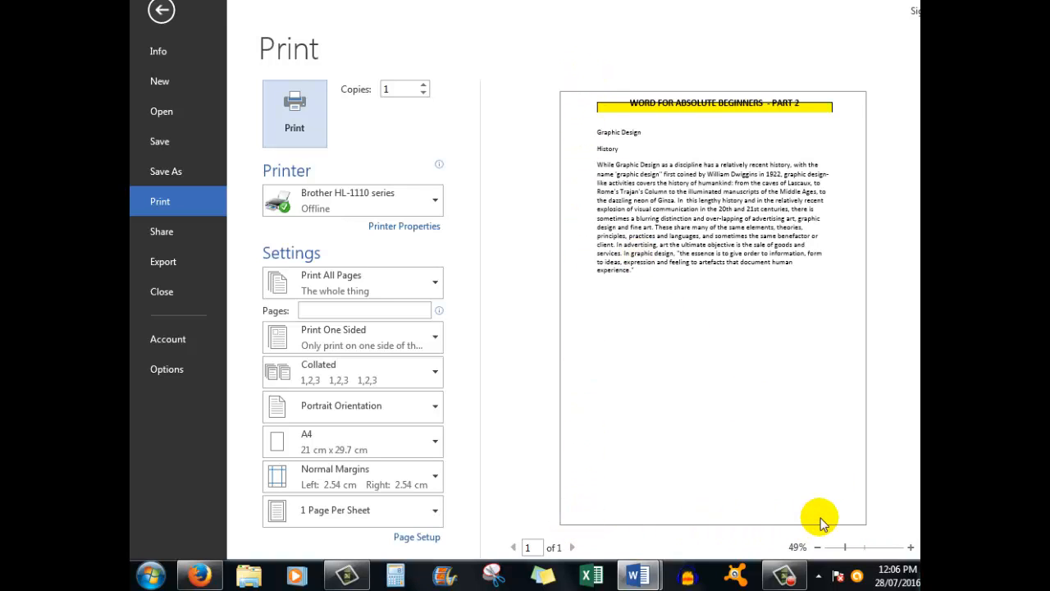
pyautogui.click(161, 10)
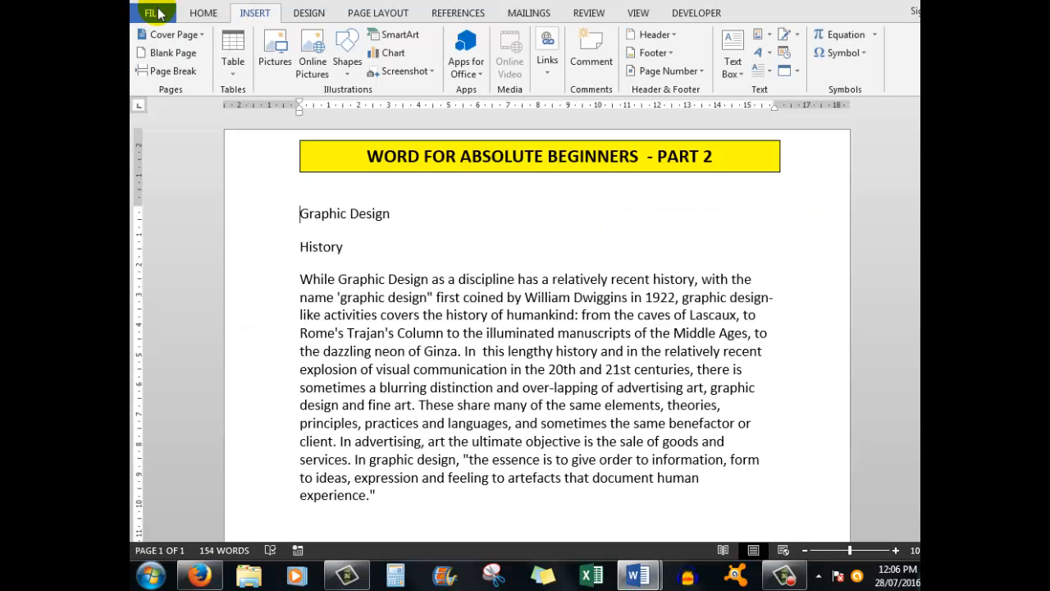
# - Set the page orientation to Landscape and check the result in the print preview
pyautogui.click(378, 14)
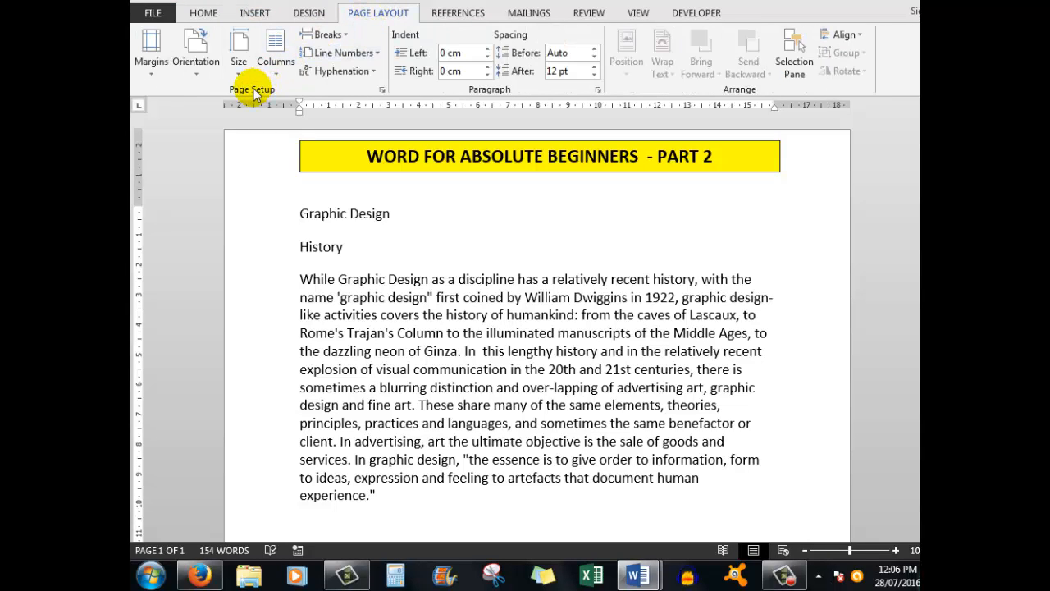
pyautogui.click(195, 68)
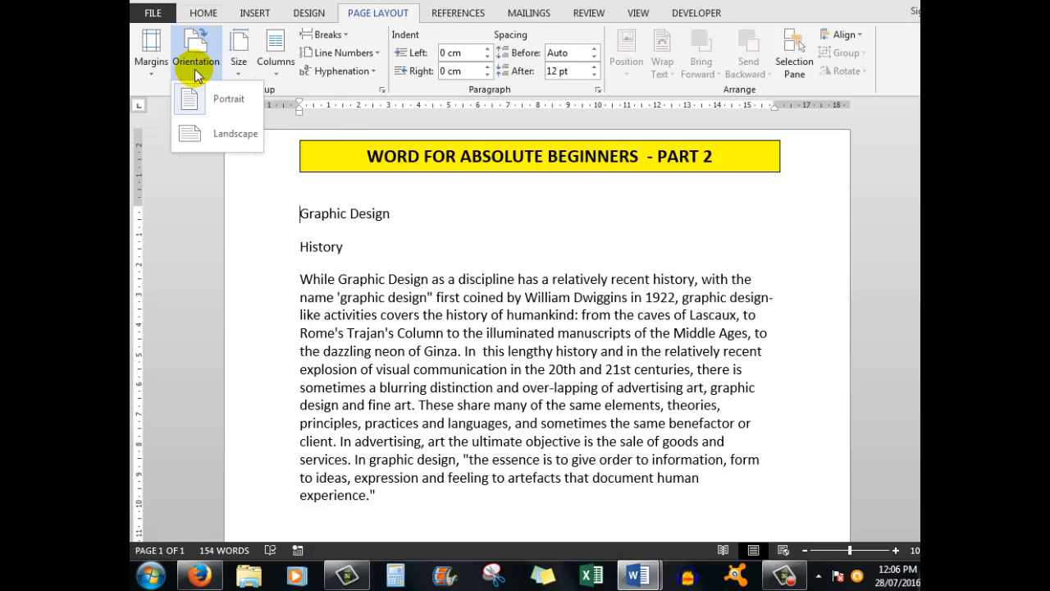
pyautogui.click(213, 129)
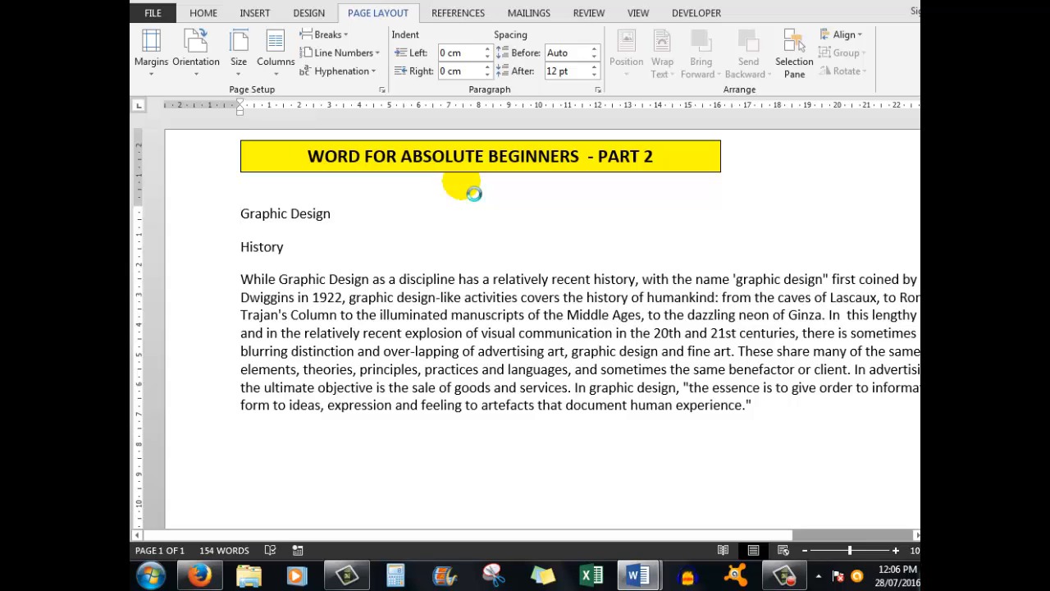
pyautogui.hotkey('ctrl', 'p')
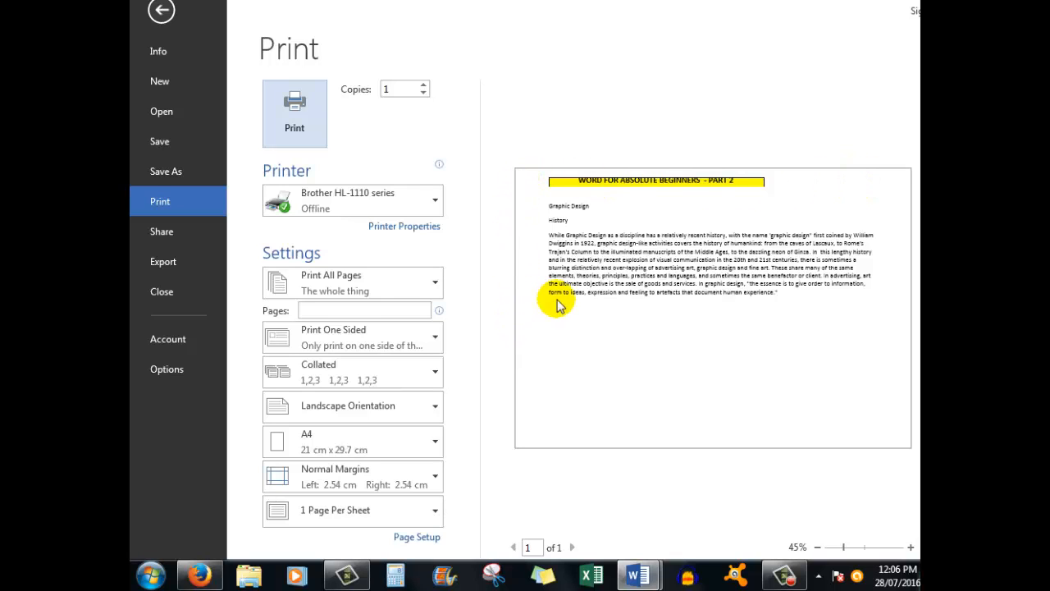
pyautogui.click(160, 10)
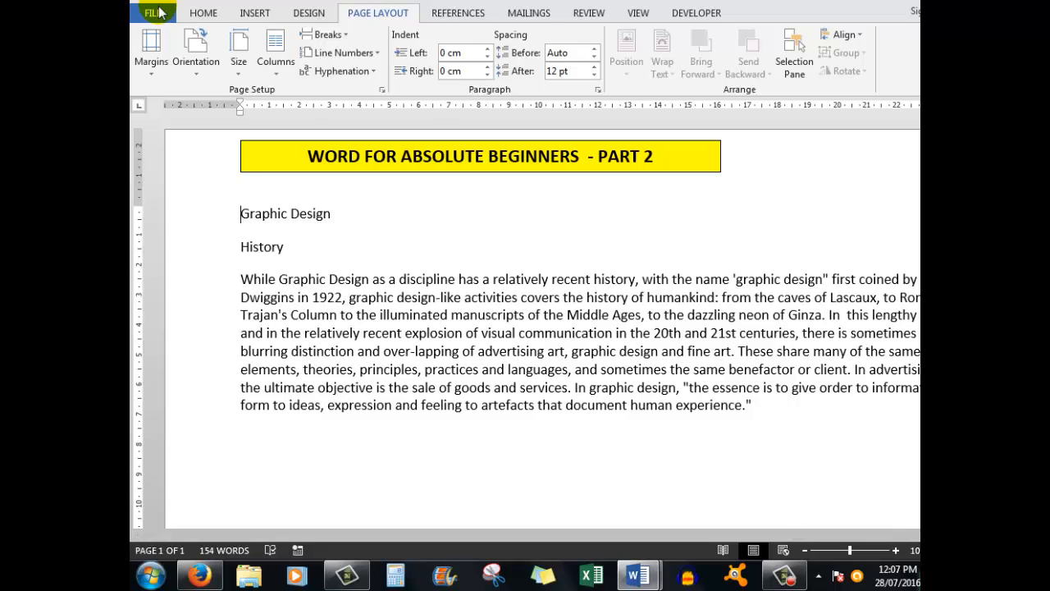
# - Set the page orientation back to Portrait
pyautogui.click(197, 72)
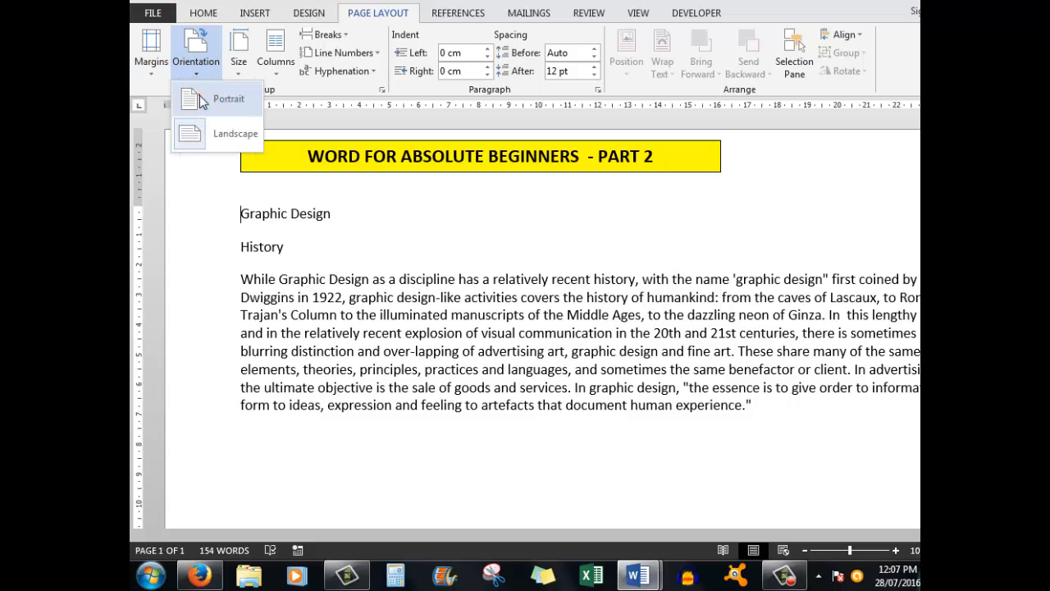
pyautogui.click(201, 99)
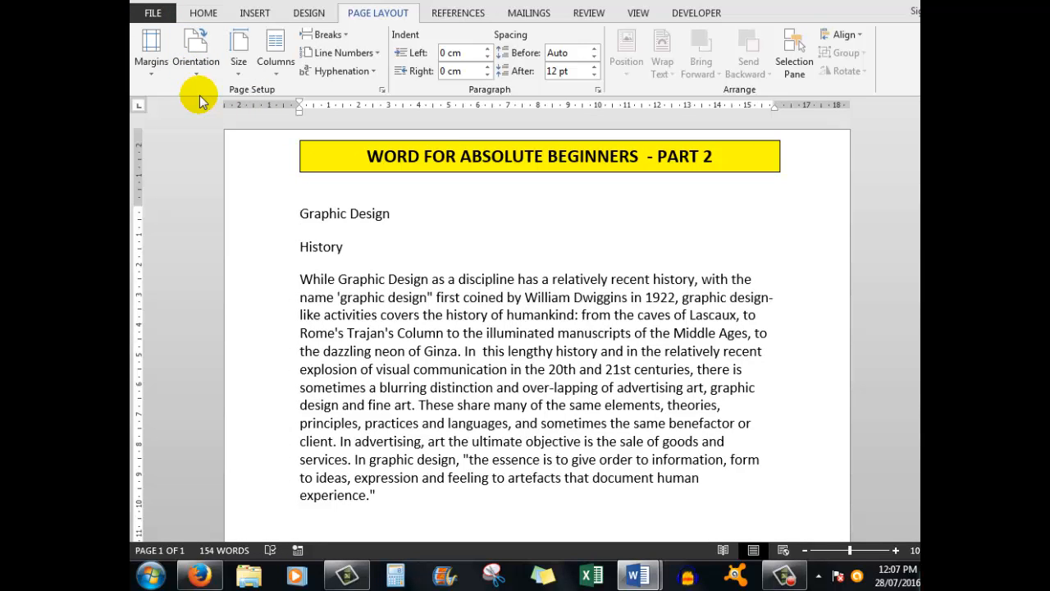
# - View the spelling suggestions for the misspelled word "longthy" and dismiss them without making a correction
pyautogui.hotkey('ctrl', 'End')
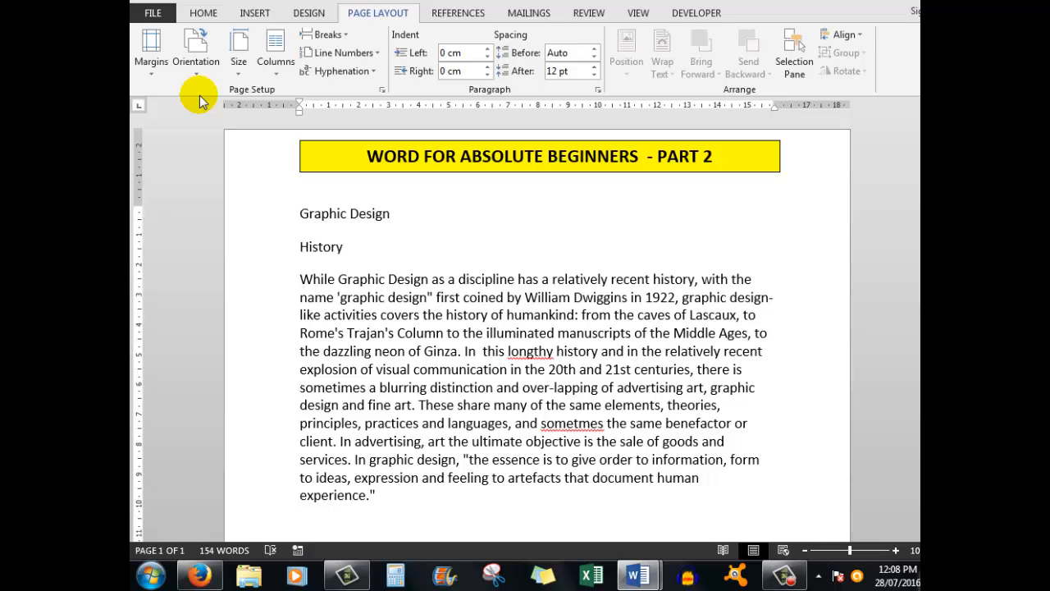
pyautogui.hotkey('ctrl', 'Home')
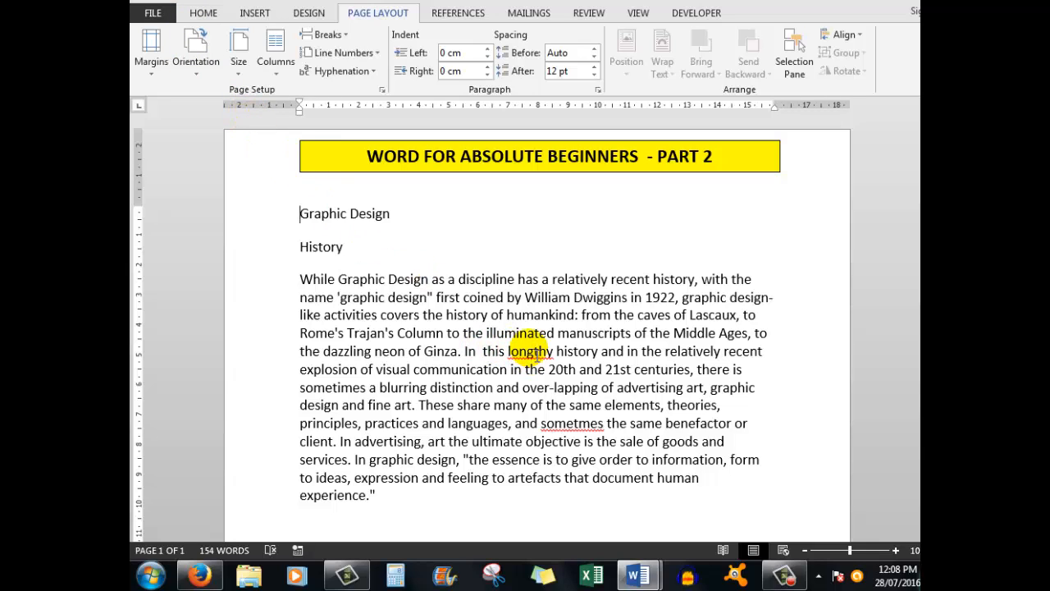
pyautogui.rightClick(526, 352)
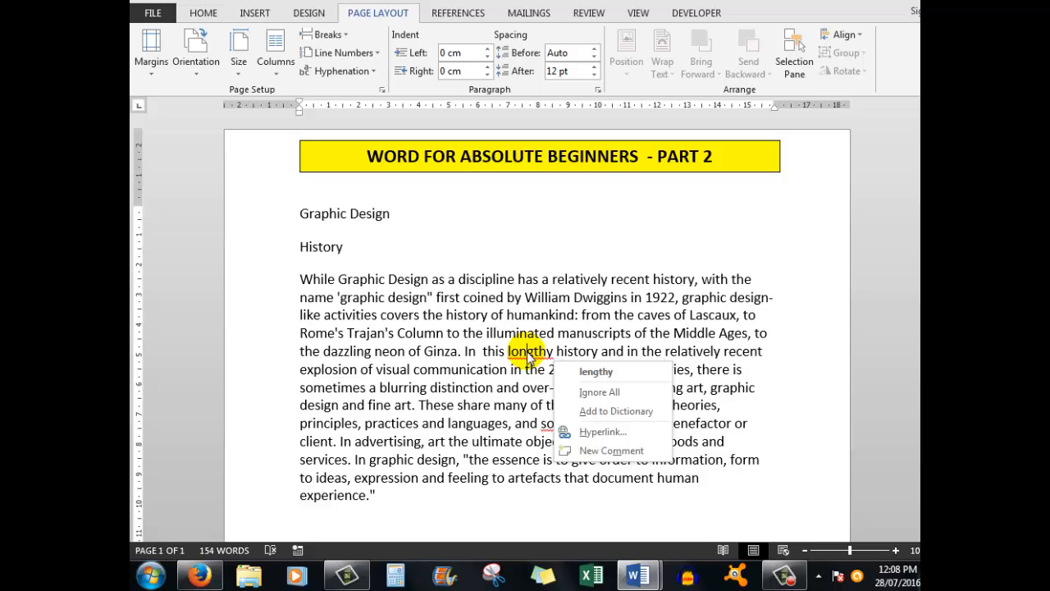
pyautogui.click(242, 226)
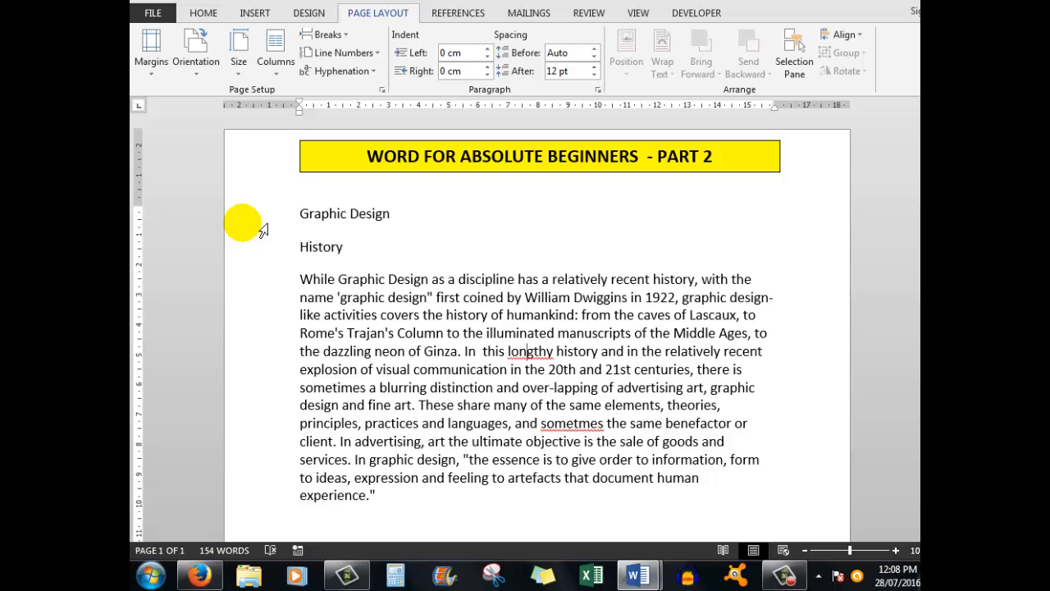
# - Run the spelling check on the document, changing "longthy" to "lengthy" and "sometmes" to "sometimes"
pyautogui.press('F7')
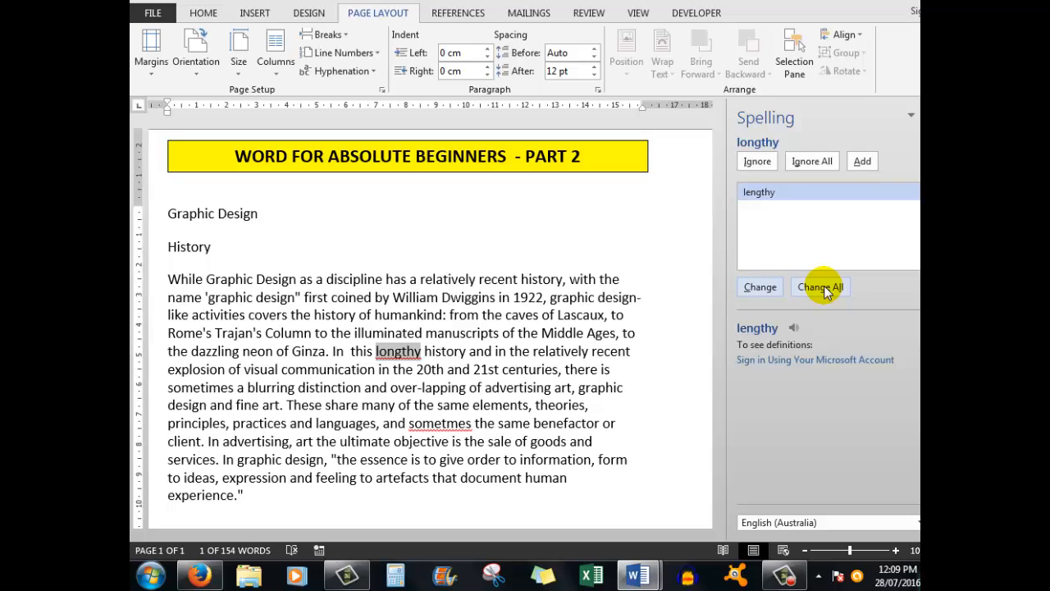
pyautogui.click(759, 289)
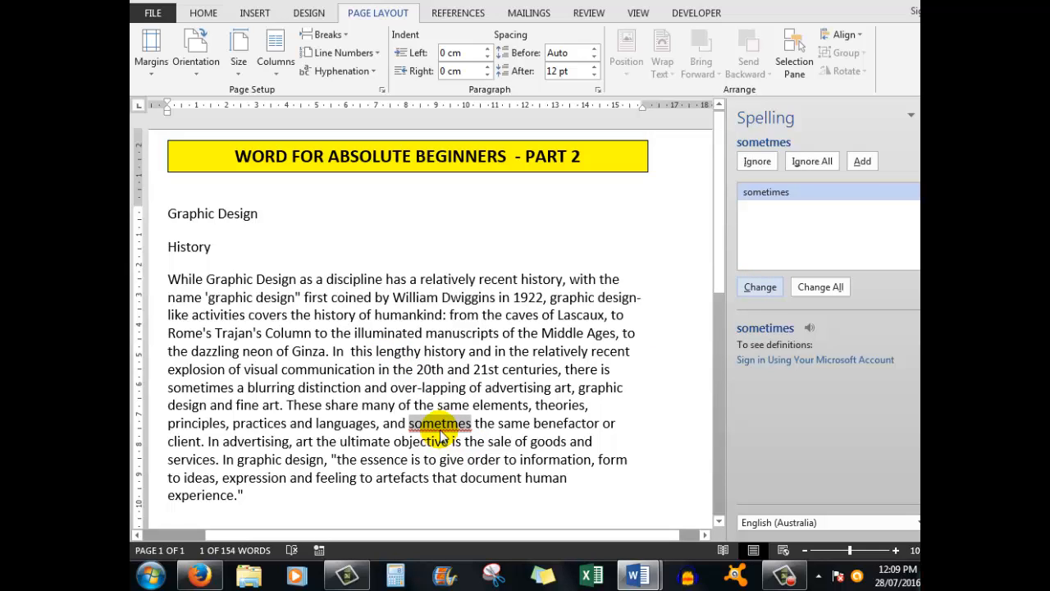
pyautogui.click(774, 193)
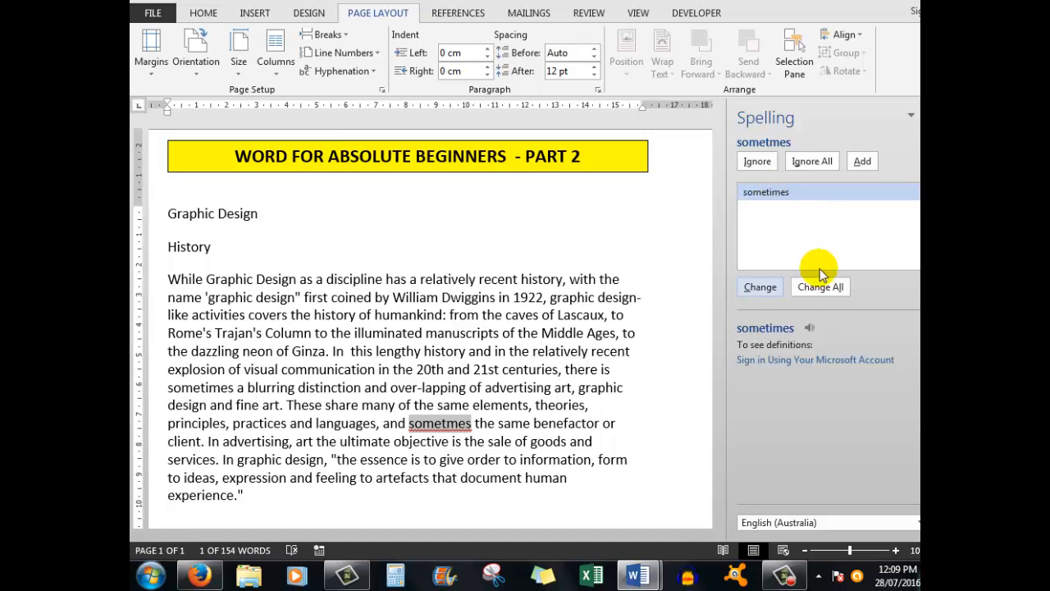
pyautogui.click(757, 287)
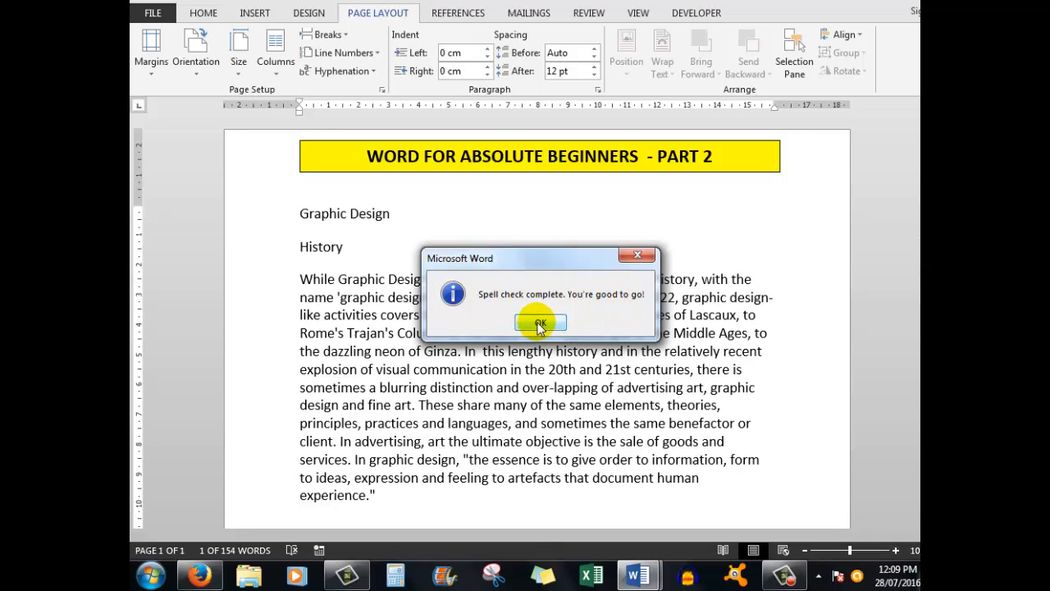
pyautogui.click(539, 324)
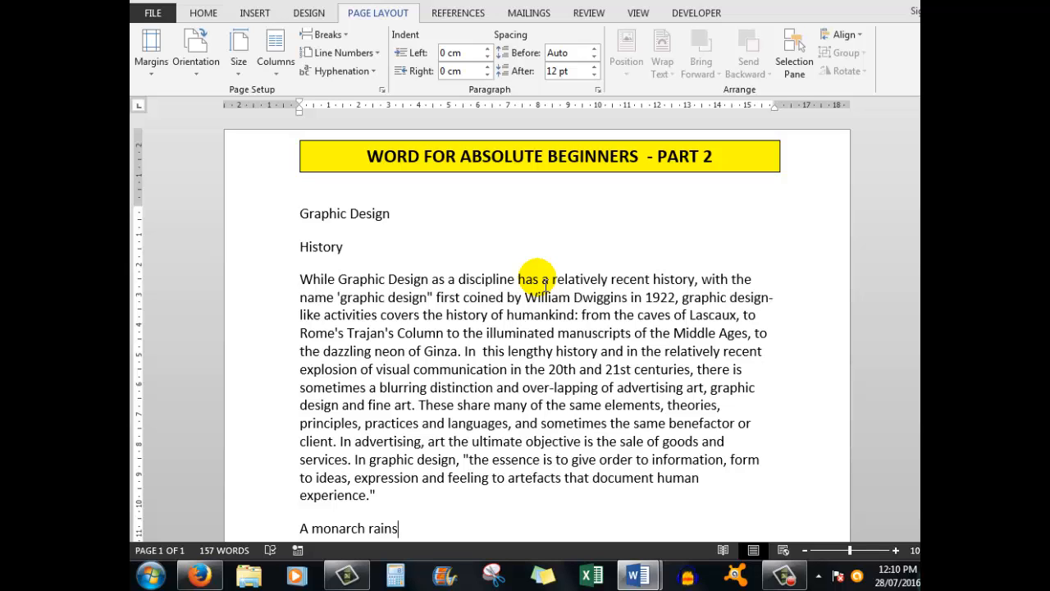
# - Check the document's spelling again with the line "A monarch rains" included, then place the cursor in the word "rains"
pyautogui.press('F7')
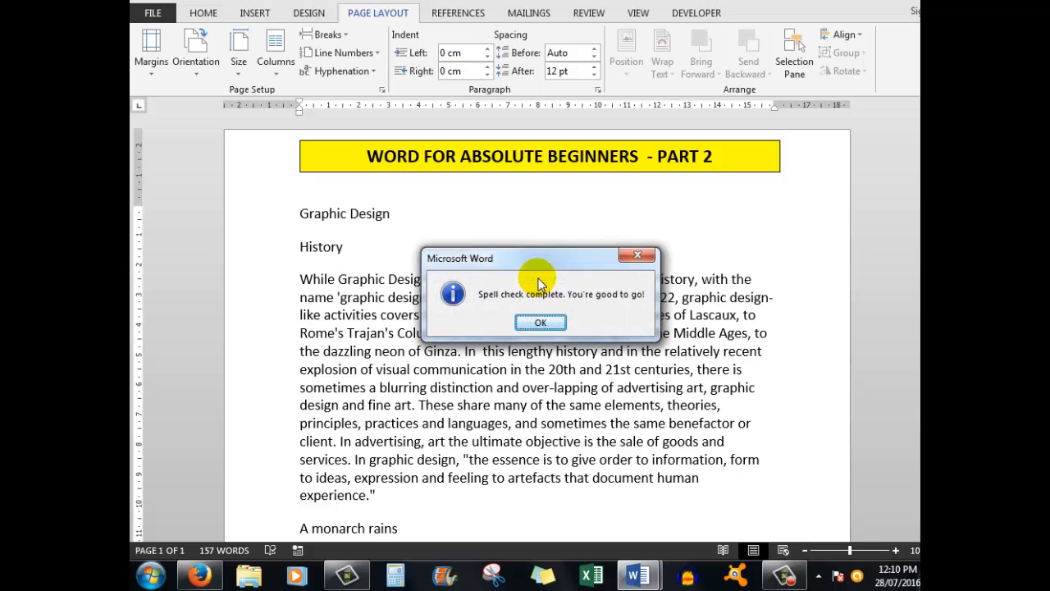
pyautogui.click(537, 323)
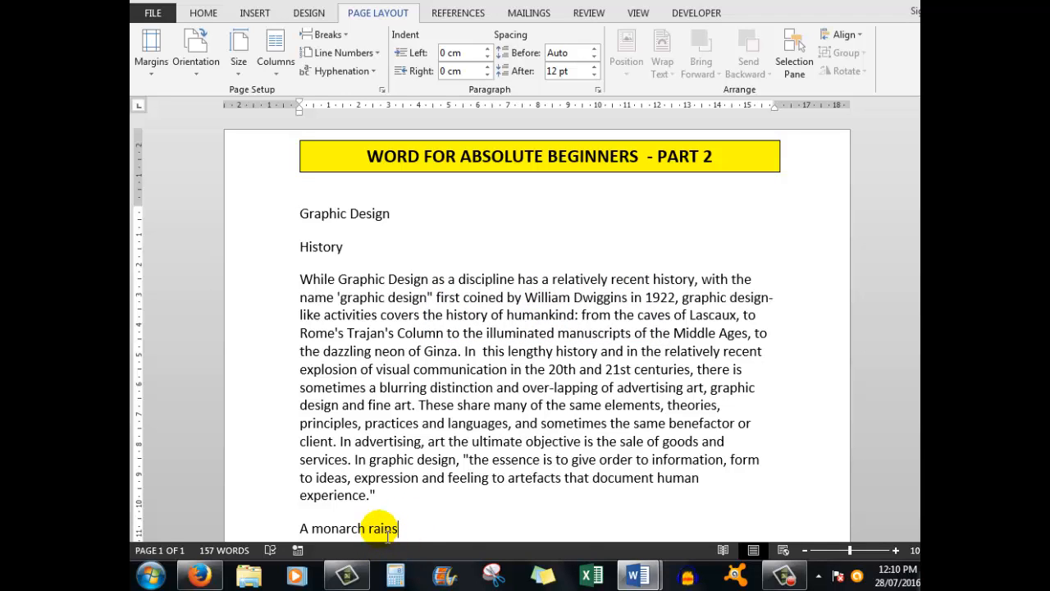
pyautogui.click(380, 529)
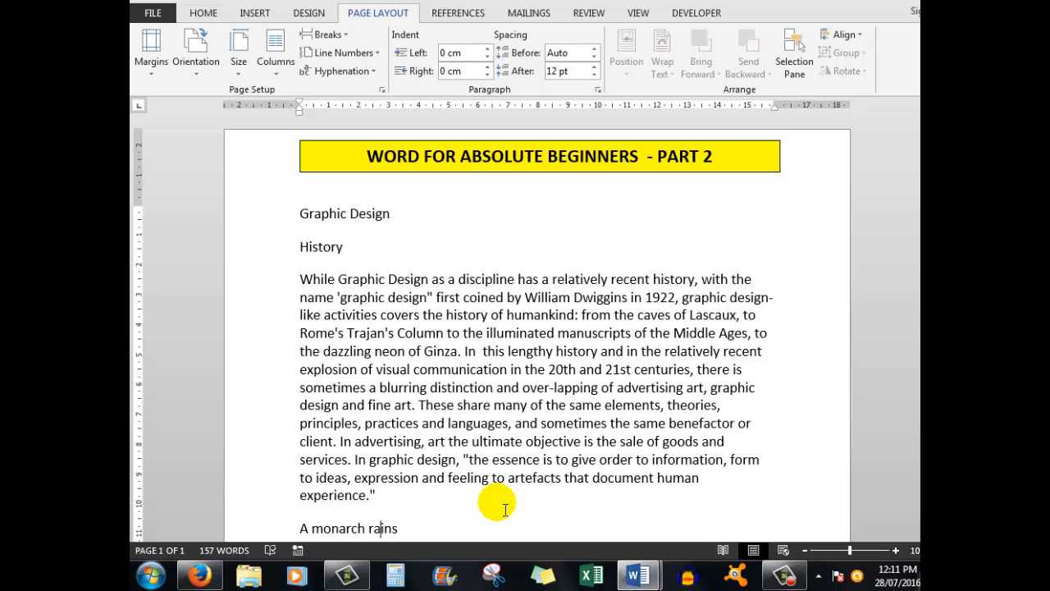
# - Replace the line "A monarch rains" with "A horse has foure legs" and correct "foure" to "four" with the spelling check
pyautogui.press('BackSpace')
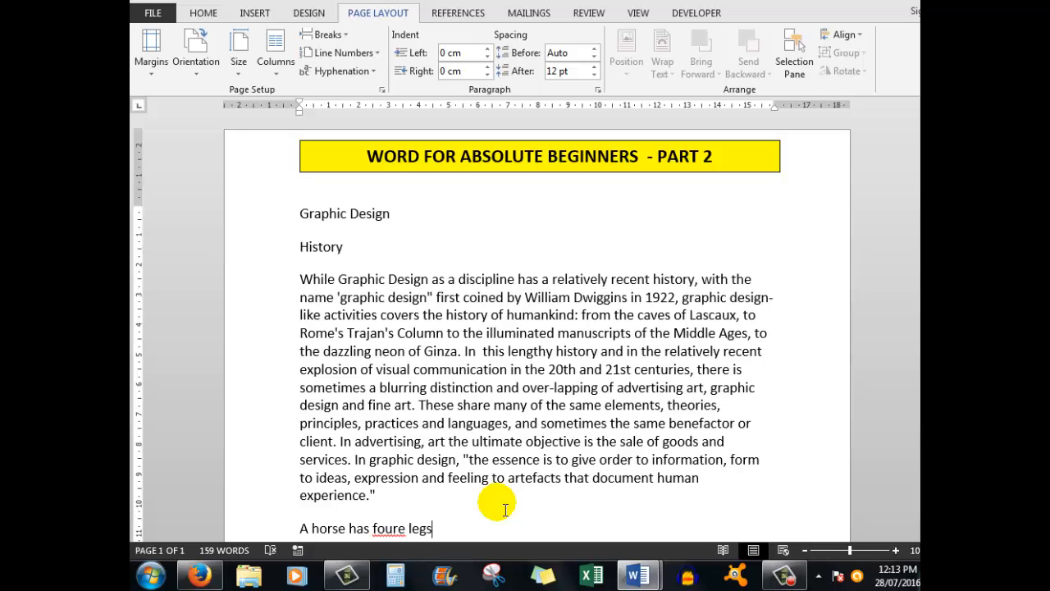
pyautogui.press('F7')
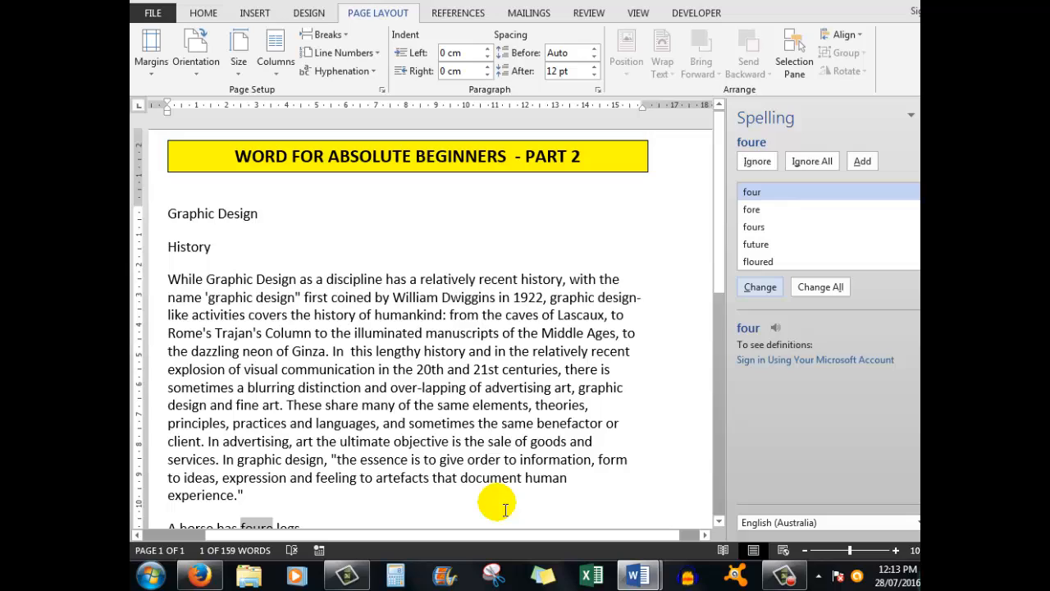
pyautogui.click(768, 196)
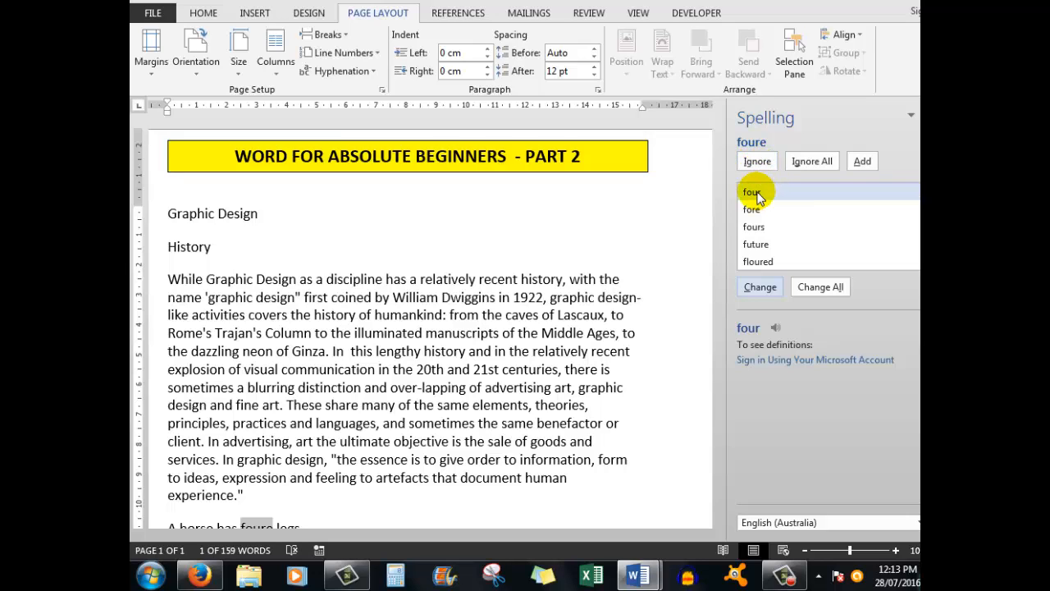
pyautogui.click(755, 193)
pyautogui.click(759, 286)
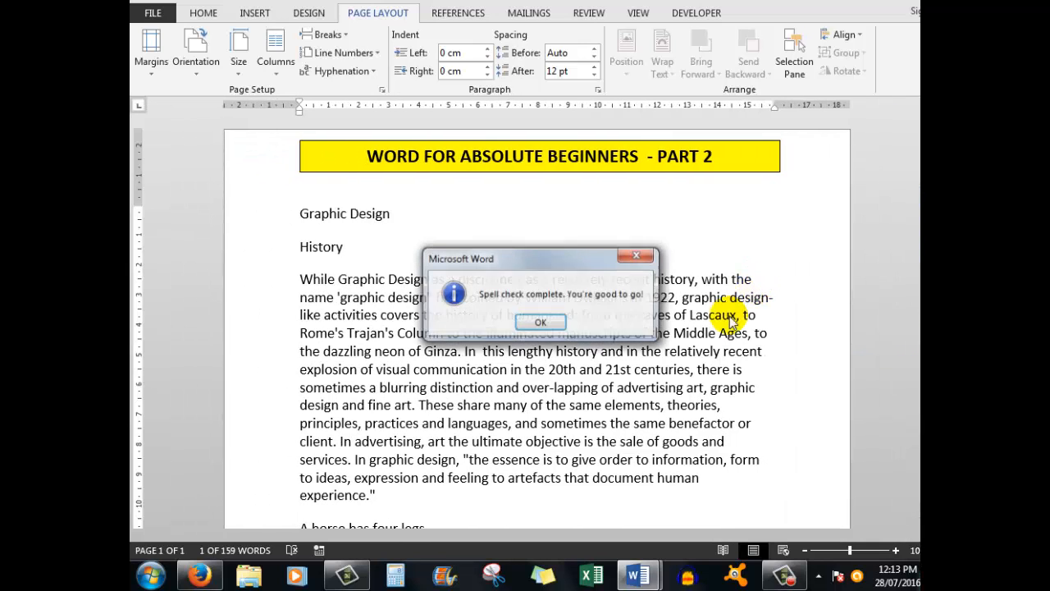
pyautogui.click(561, 325)
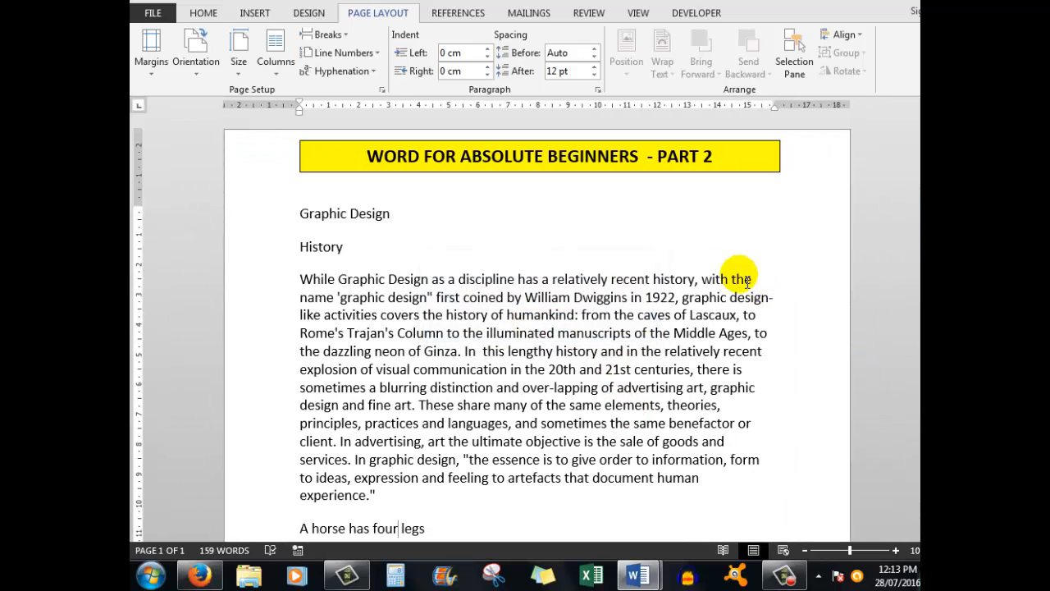